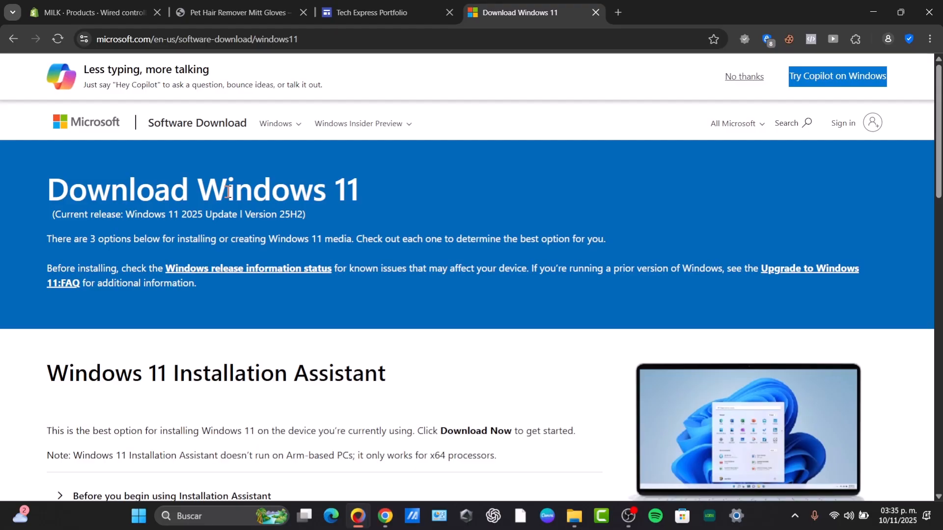
Step: Check for new updates in the Windows Update section of Windows Settings and close Settings
left_click(738, 518)
mouse_move(737, 517)
mouse_move(730, 462)
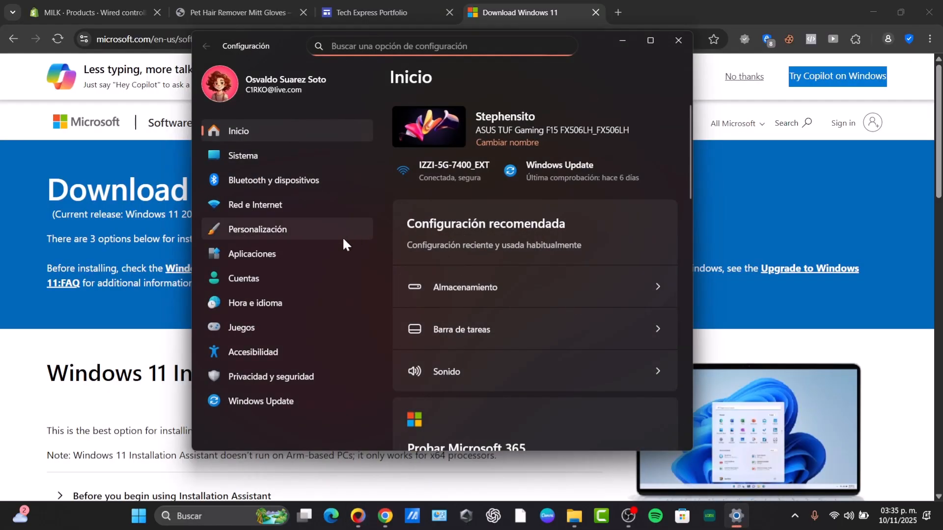
left_click(571, 173)
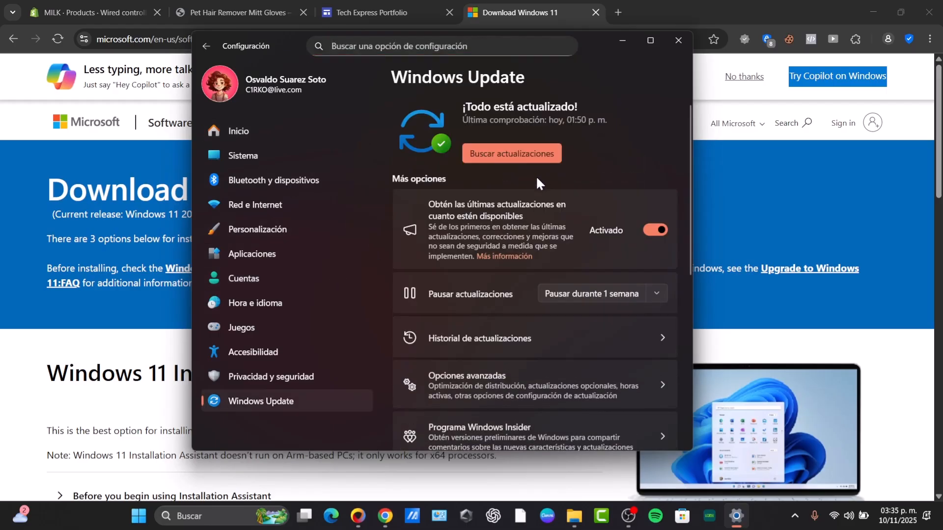
scroll(564, 305, "down", 5)
scroll(565, 339, "up", 5)
left_click(519, 150)
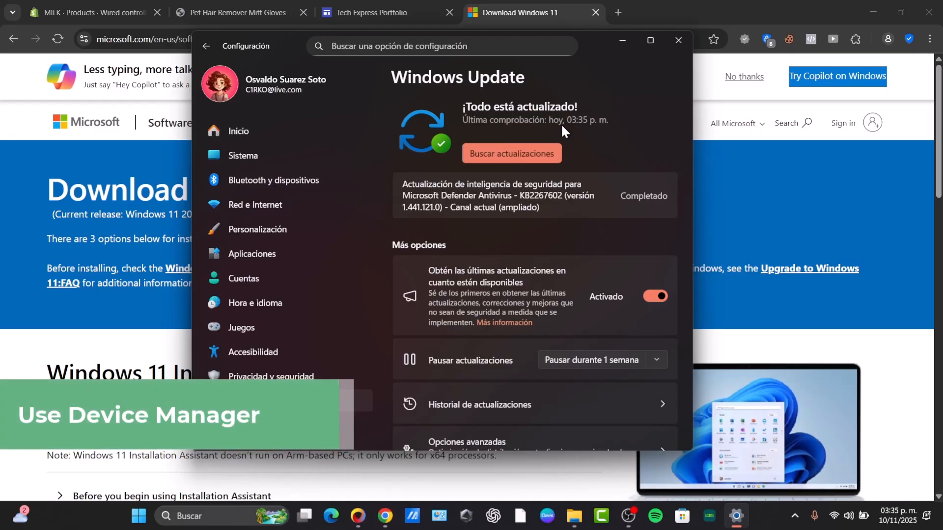
left_click(667, 42)
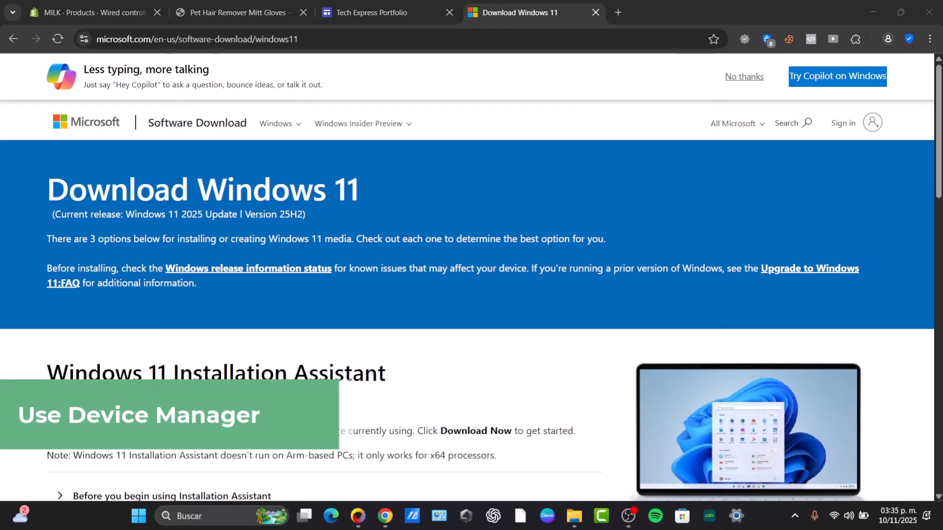
Step: Find Device Manager (Administrador de dispositivos) through the Windows search and open it
left_click(138, 521)
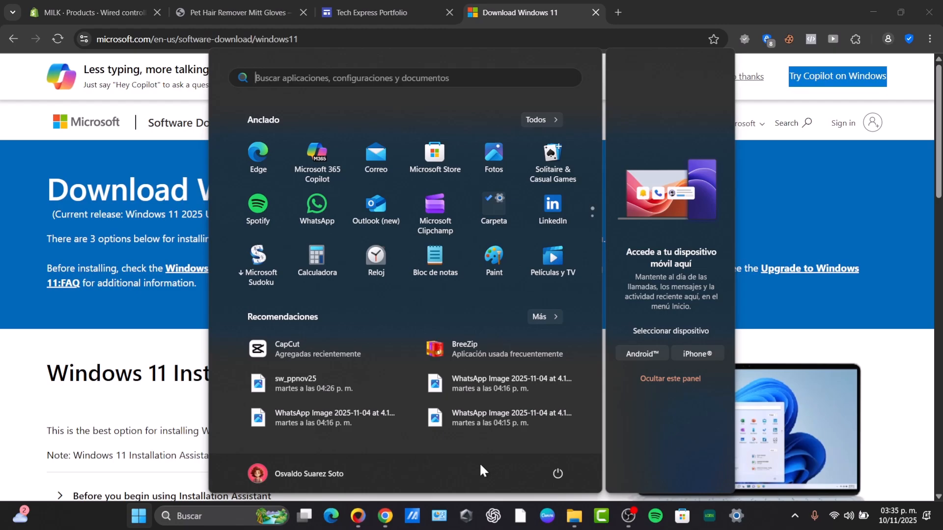
key("super+x")
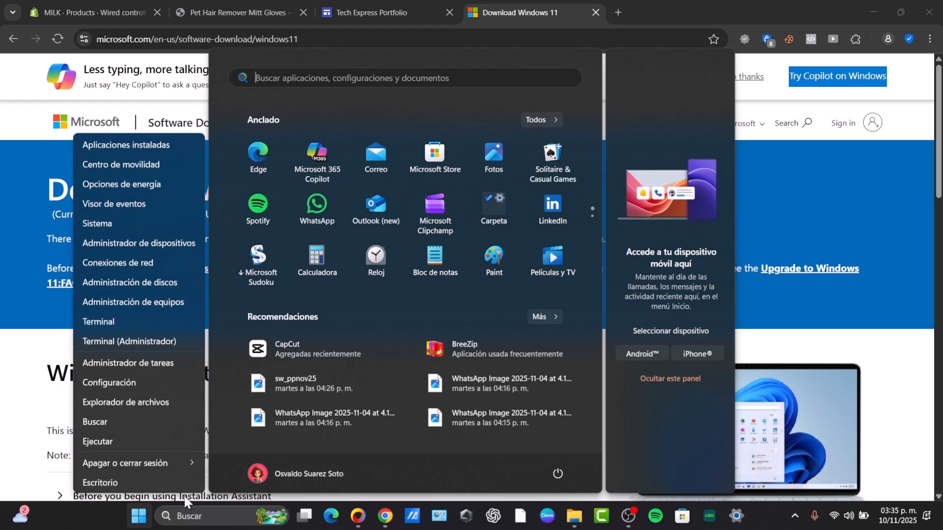
left_click(190, 514)
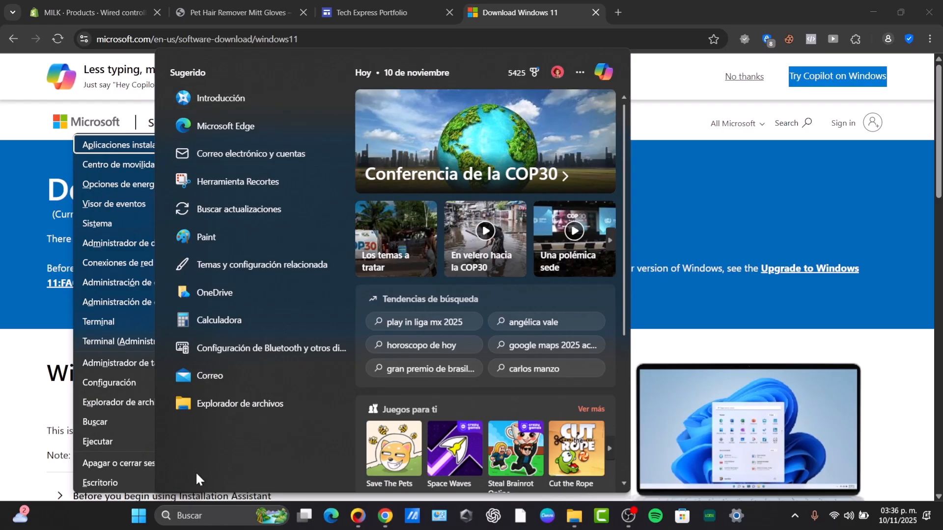
left_click(195, 509)
type("de")
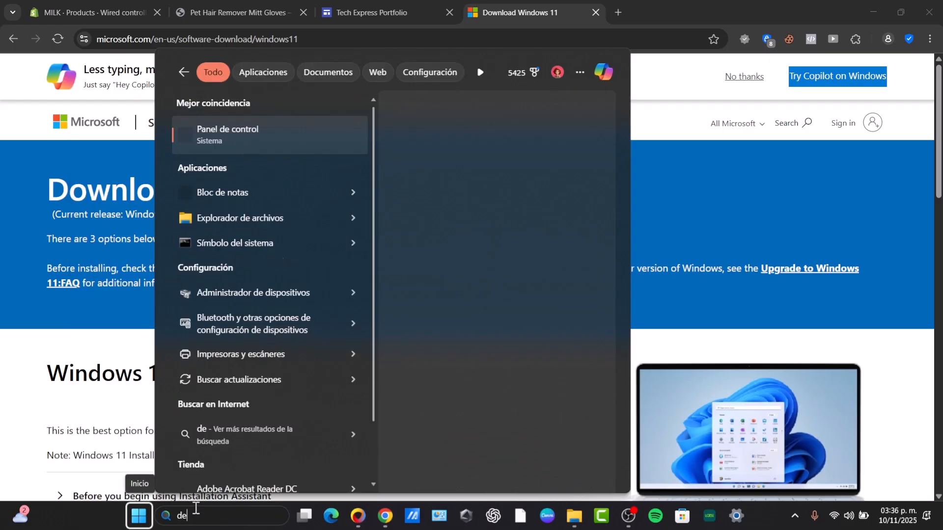
key("Return")
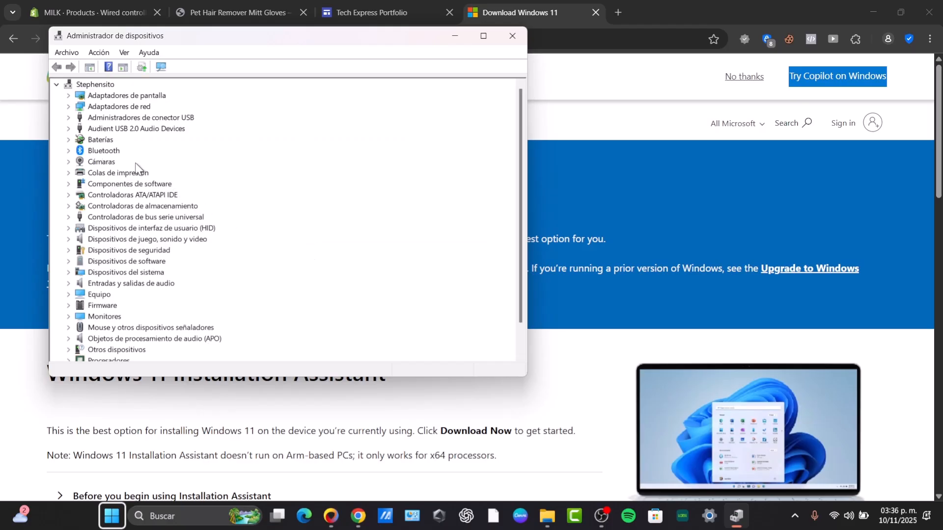
Step: Look through the device categories and examine the entries under Dispositivos del sistema
scroll(172, 251, "down", 1)
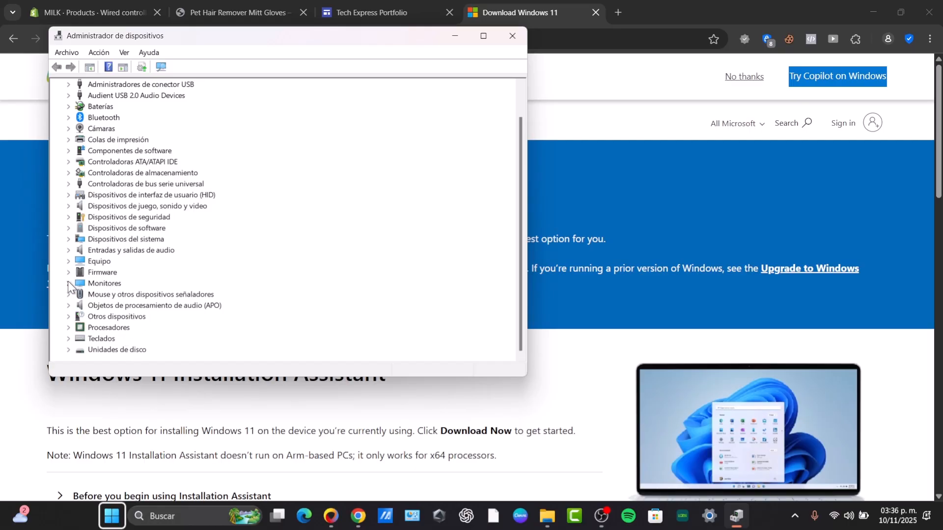
scroll(242, 275, "up", 1)
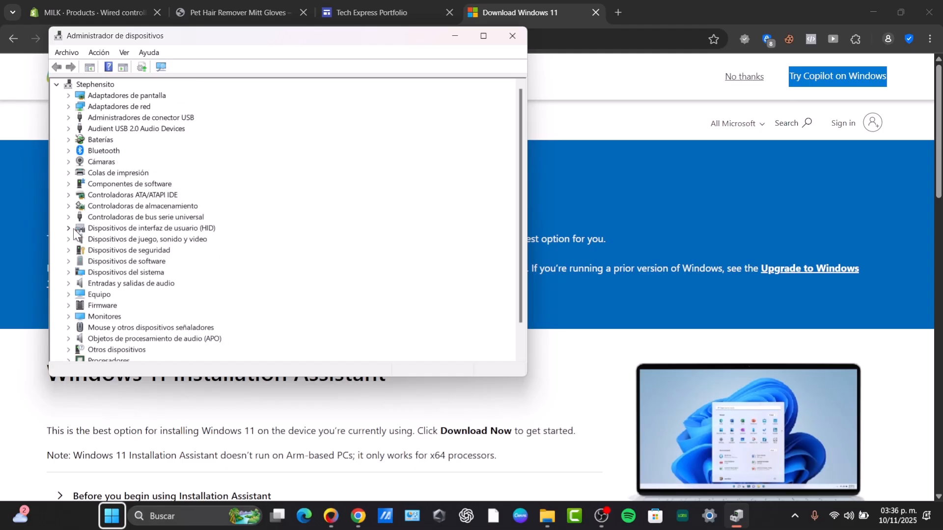
left_click(71, 272)
scroll(171, 248, "down", 3)
scroll(171, 248, "down", 10)
scroll(165, 258, "up", 15)
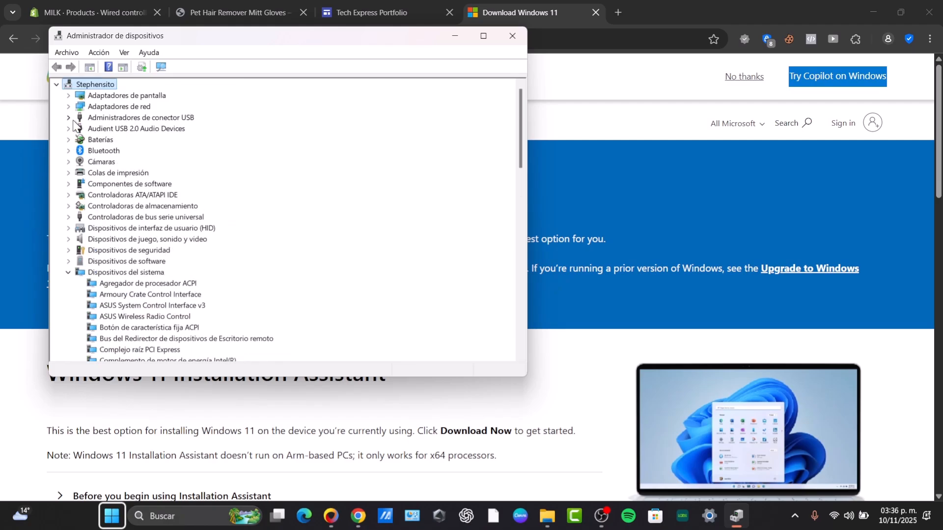
left_click(68, 272)
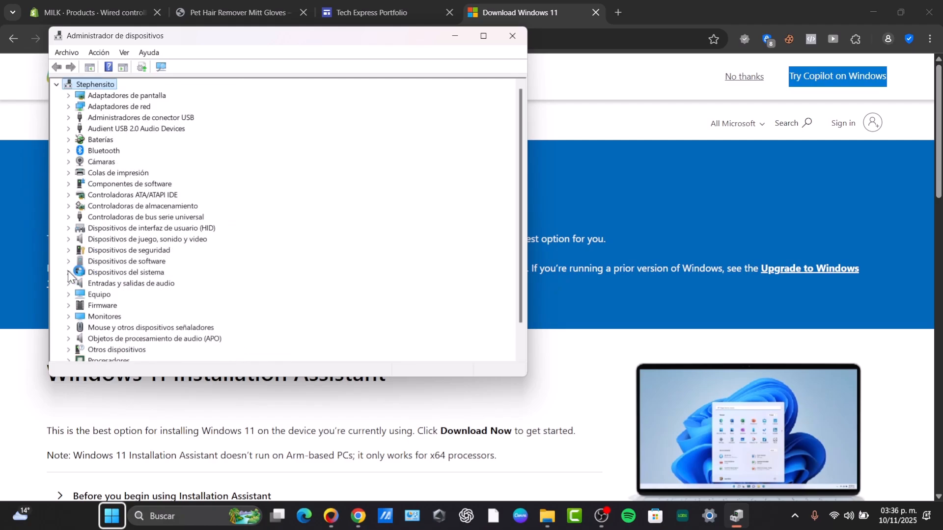
Step: Inspect the driver update option for one of the Intel processors under Procesadores, without starting it
scroll(116, 312, "down", 1)
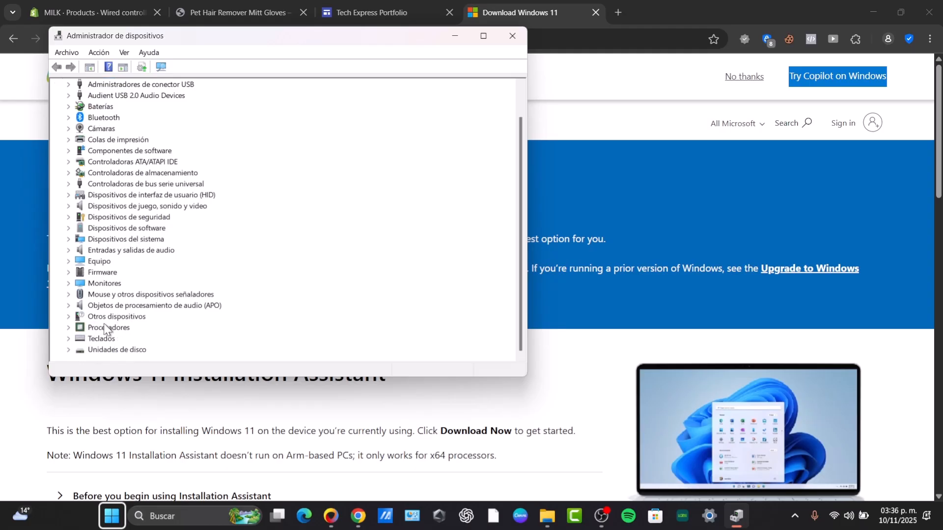
left_click(69, 327)
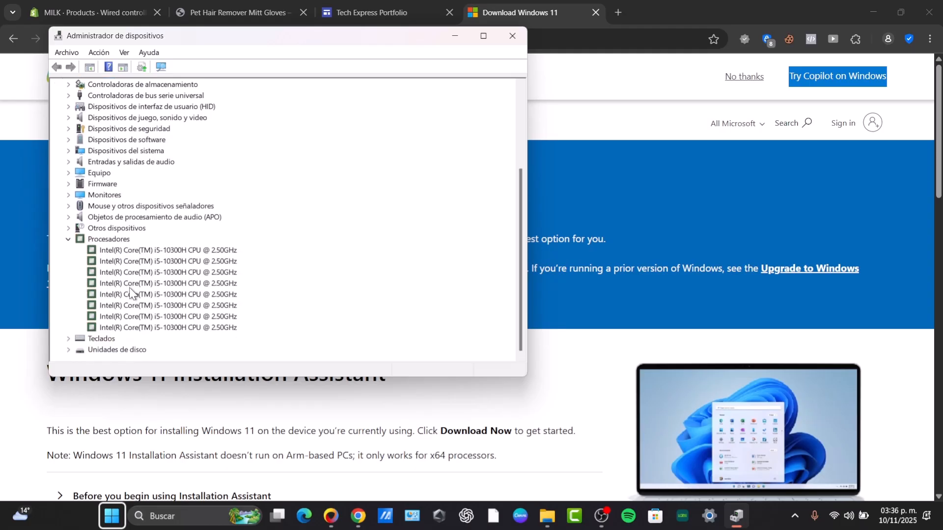
right_click(130, 287)
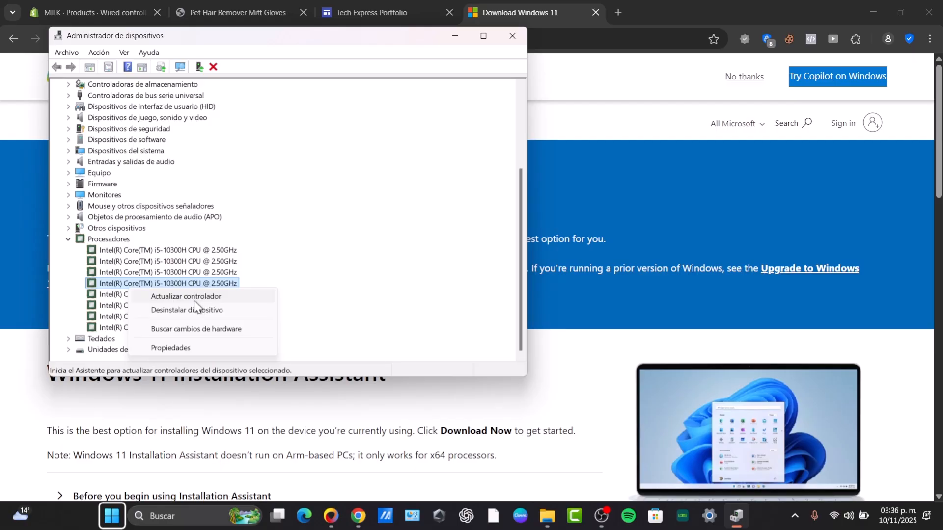
left_click(69, 239)
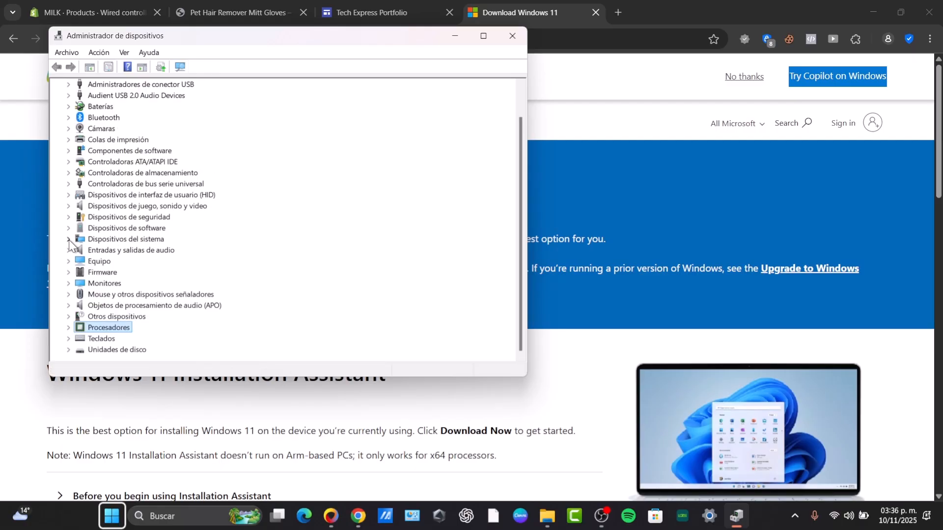
Step: Review the Firmware, Equipo and Dispositivos de software categories, including the ASUS computer's driver options, and close Device Manager
left_click(66, 272)
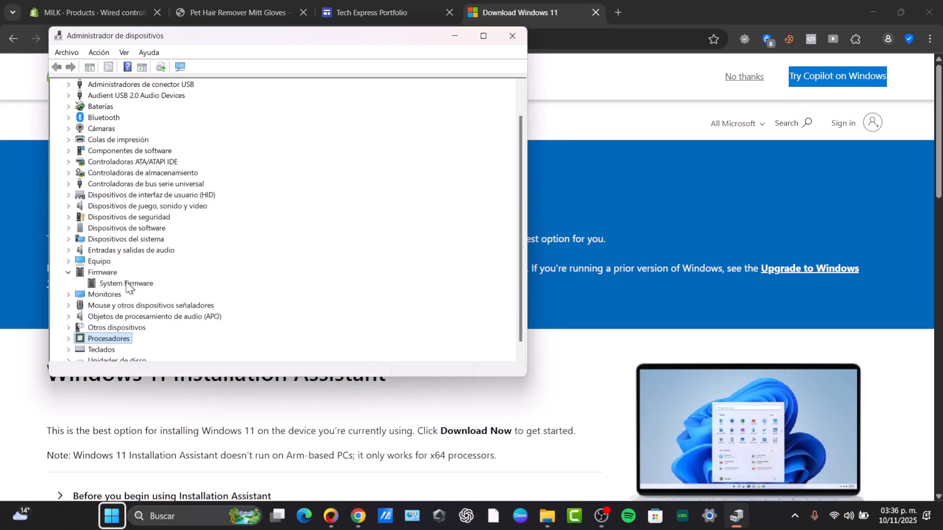
left_click(69, 262)
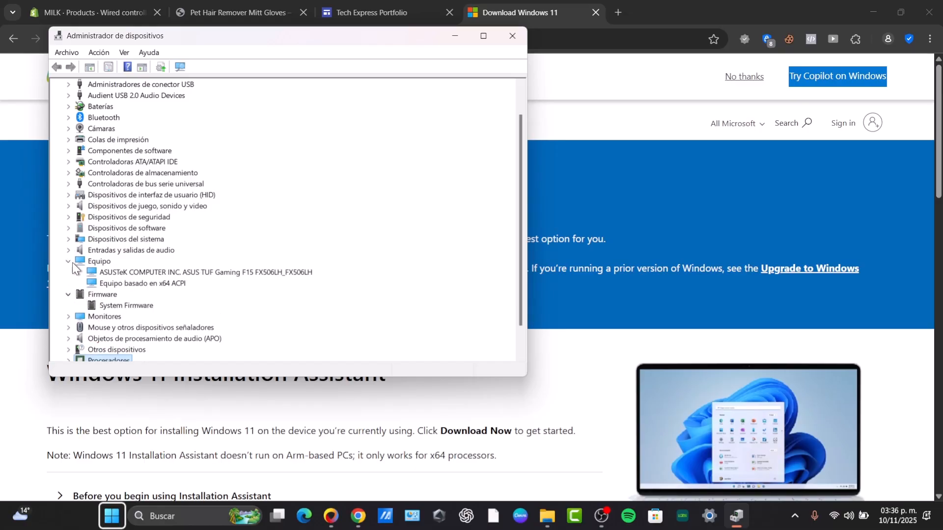
left_click(118, 273)
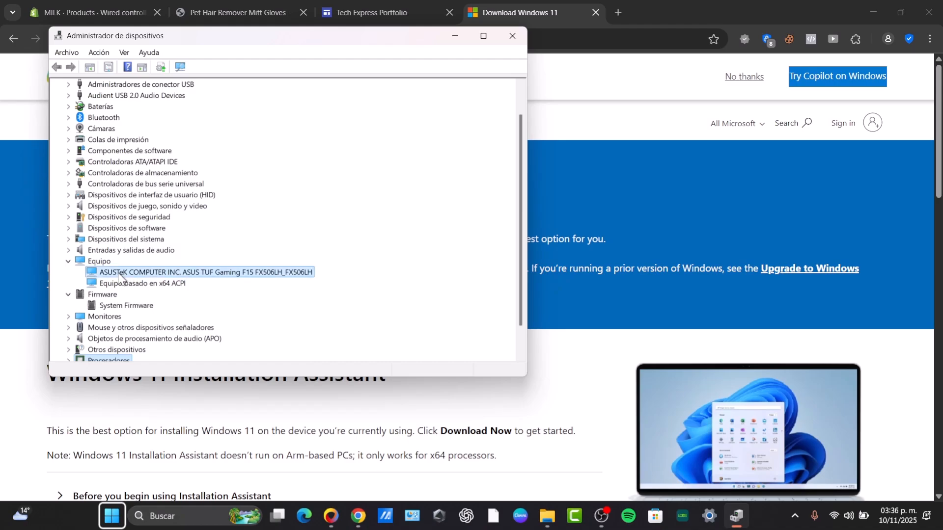
right_click(117, 273)
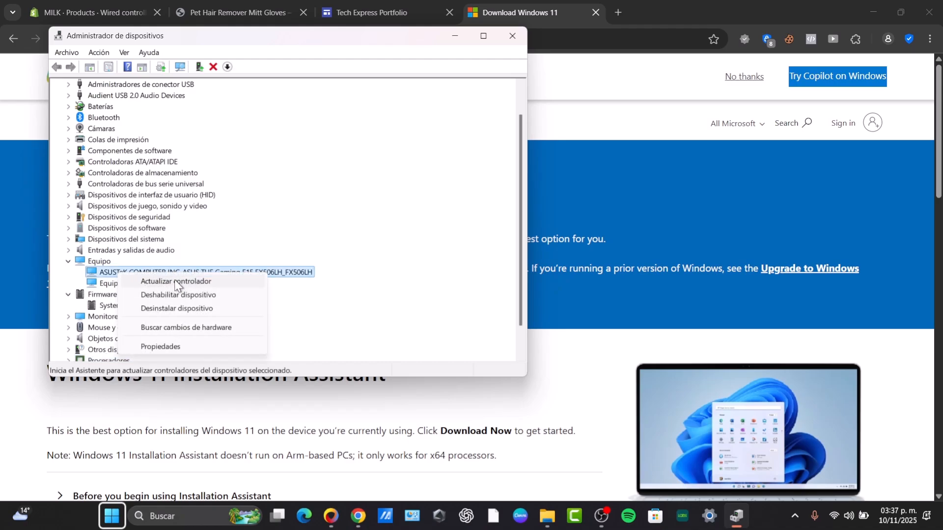
left_click(68, 228)
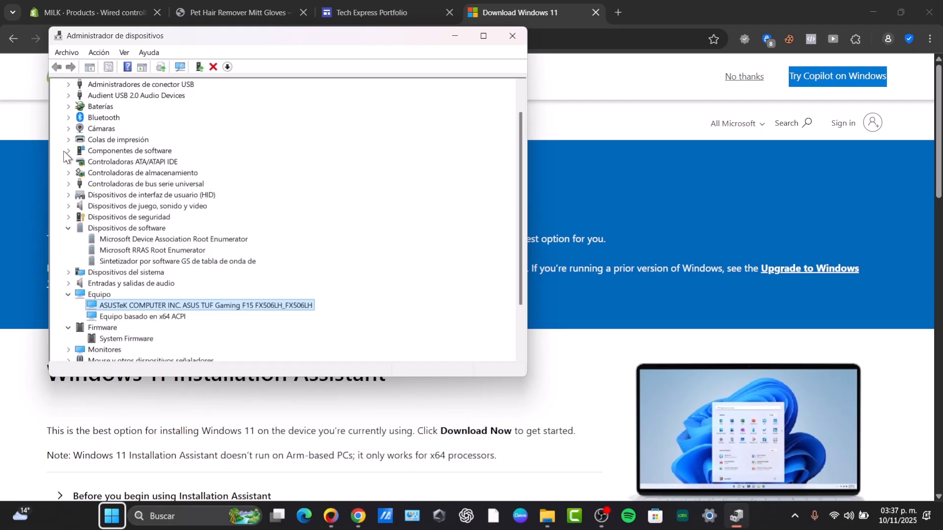
left_click(506, 36)
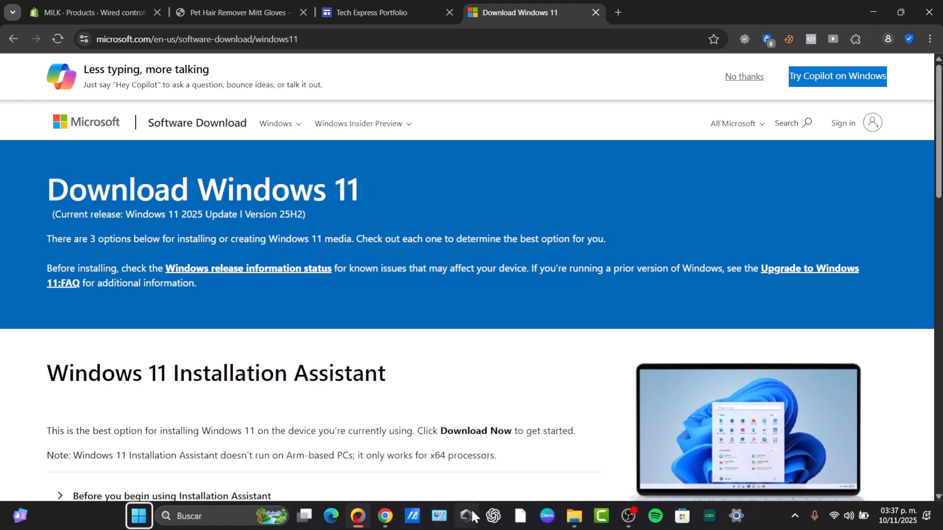
Step: Launch MyASUS, accept its privacy notice with Español / Mexico as the region, and skip the account sign-in
left_click(415, 519)
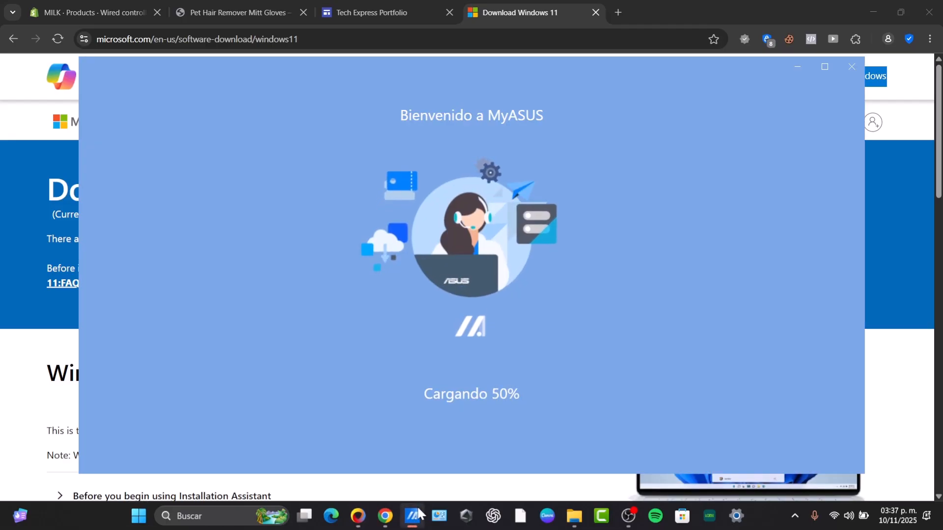
mouse_move(418, 511)
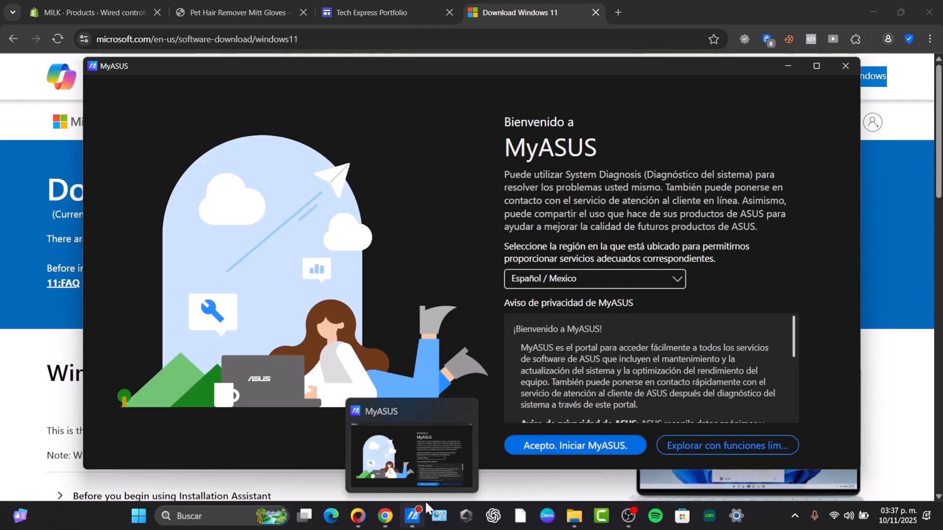
left_click(596, 442)
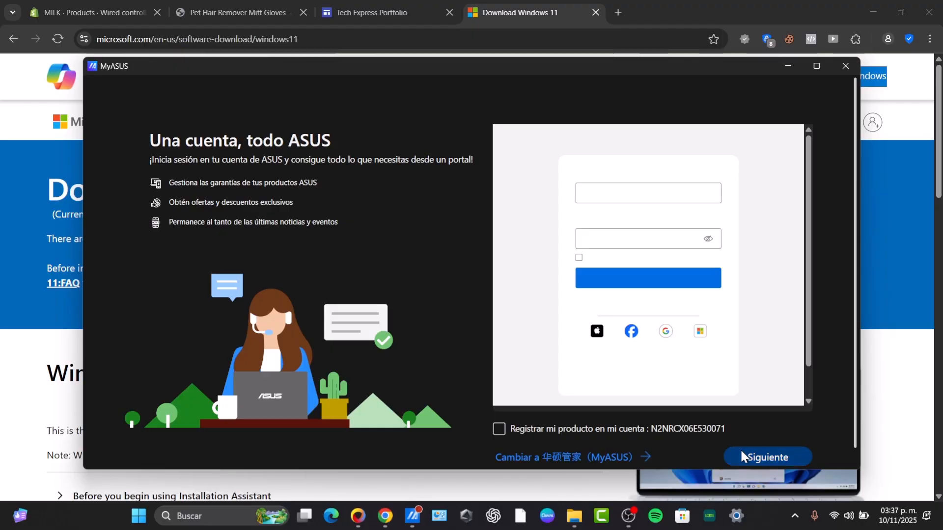
left_click(741, 454)
left_click(756, 434)
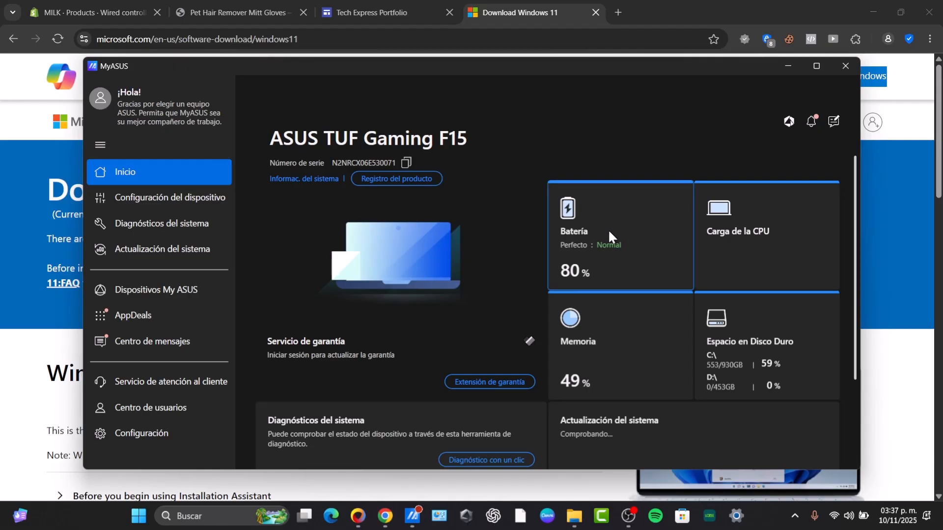
Step: Install the recommended Armoury Crate Control Interface driver update from the MyASUS system updates after viewing its description
left_click(198, 242)
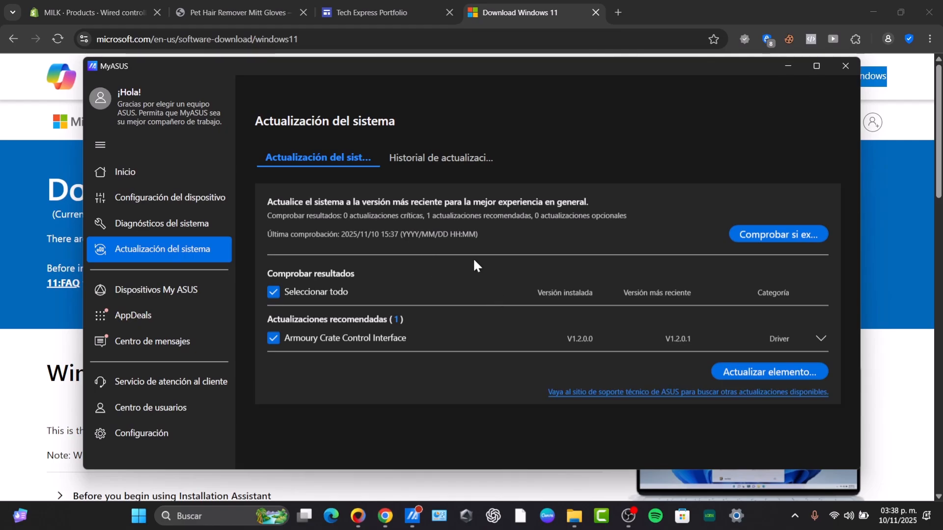
left_click(820, 338)
scroll(596, 376, "down", 1)
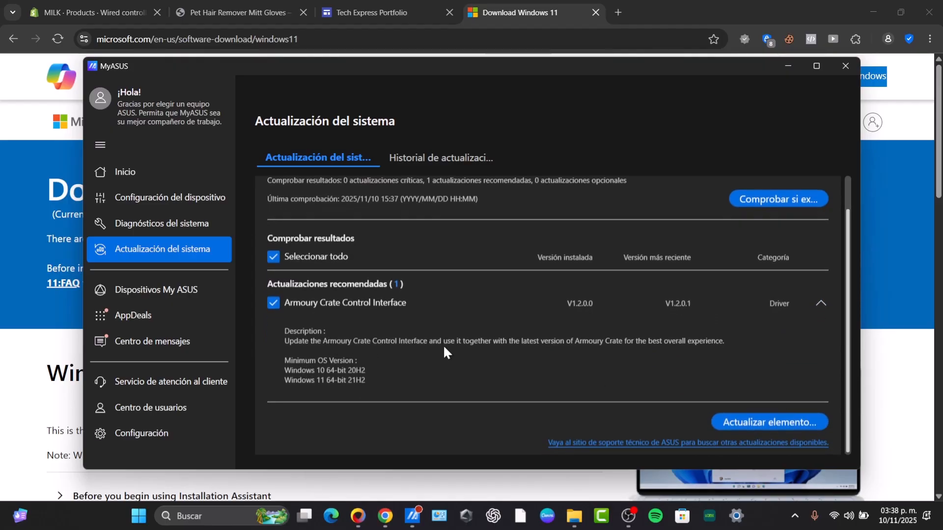
left_click(756, 423)
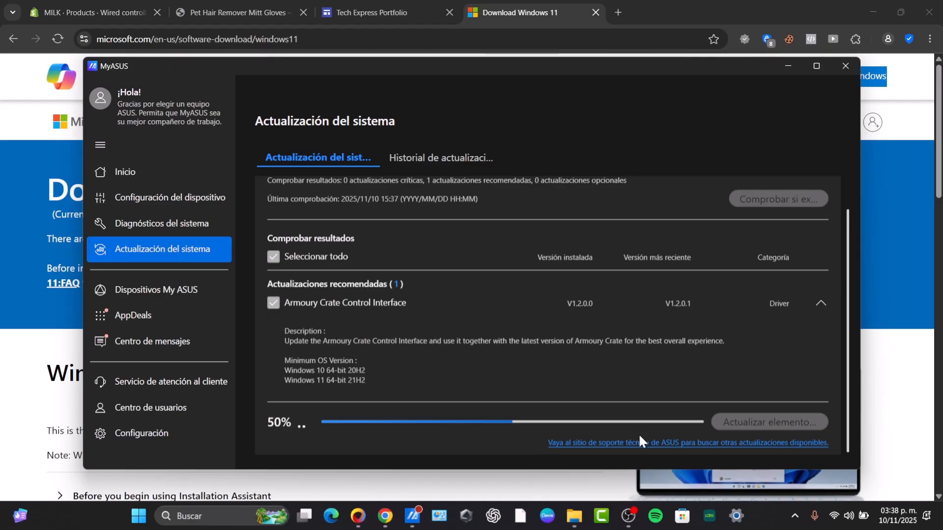
Step: Open the NVIDIA Control Panel, close MyASUS and bring the NVIDIA window to the front
left_click(795, 516)
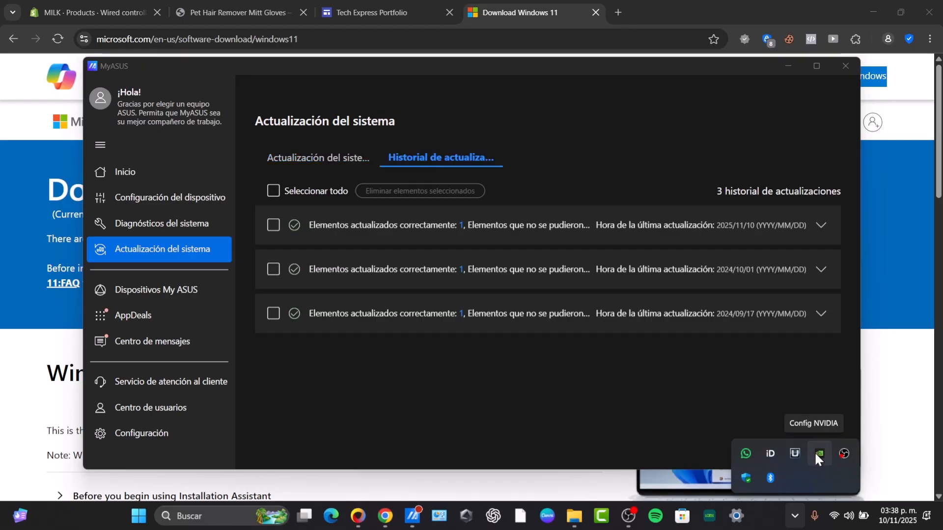
right_click(816, 456)
left_click(829, 464)
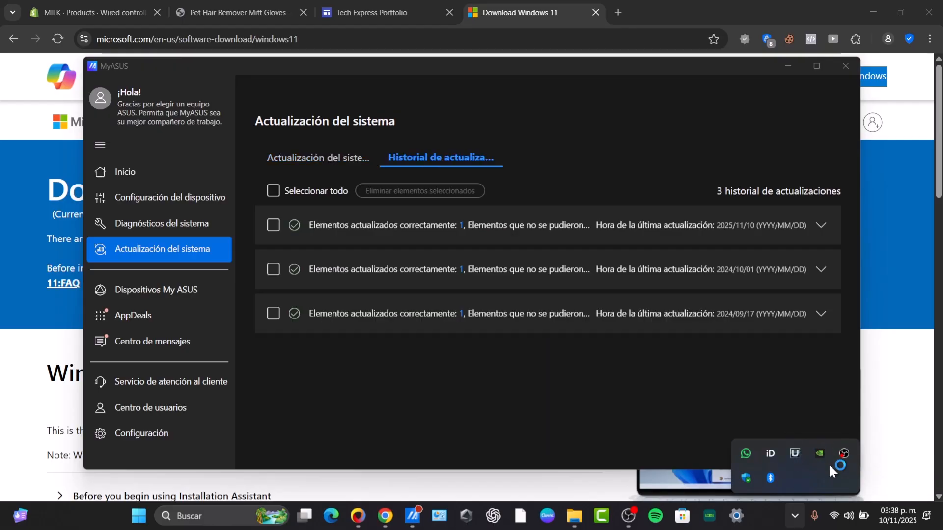
left_click(844, 67)
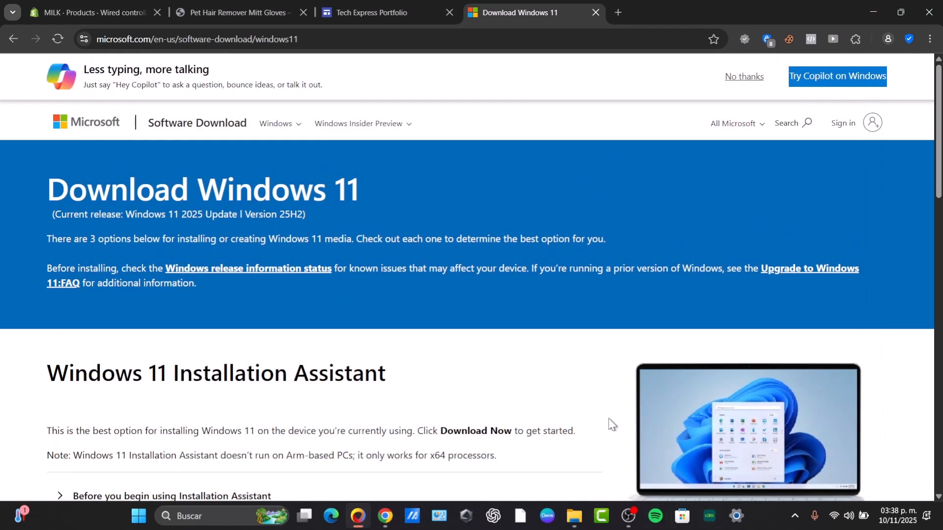
left_click(471, 517)
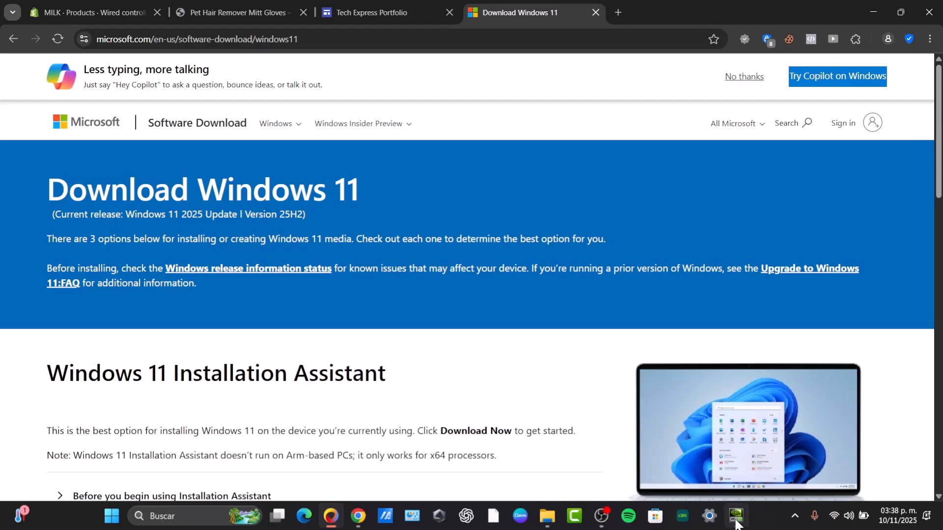
left_click(731, 514)
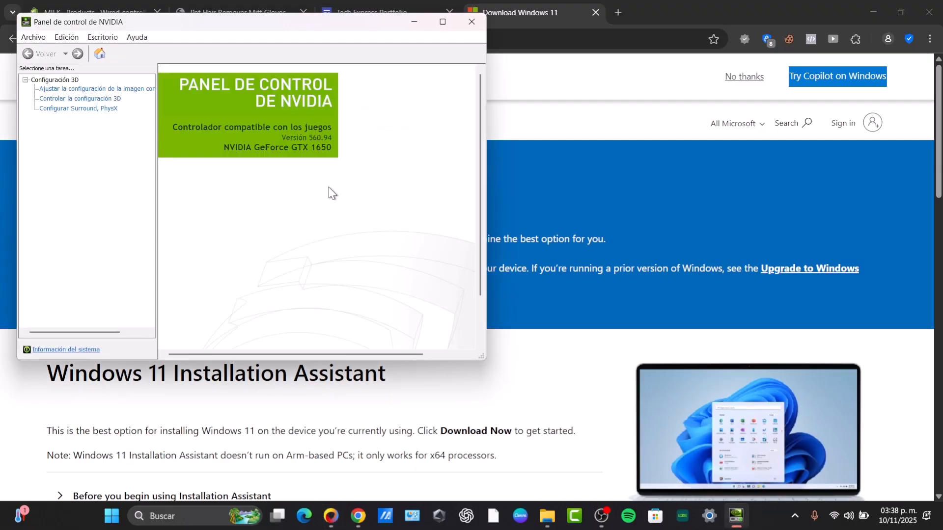
Step: Move the NVIDIA Control Panel window away from the screen corner and search Windows for "nvidia"
left_click_drag(216, 23, 333, 56)
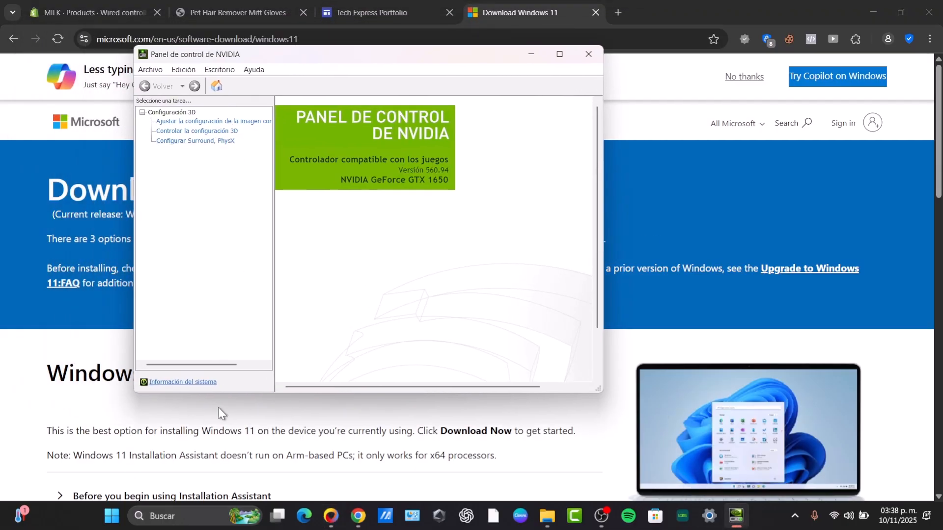
left_click(183, 516)
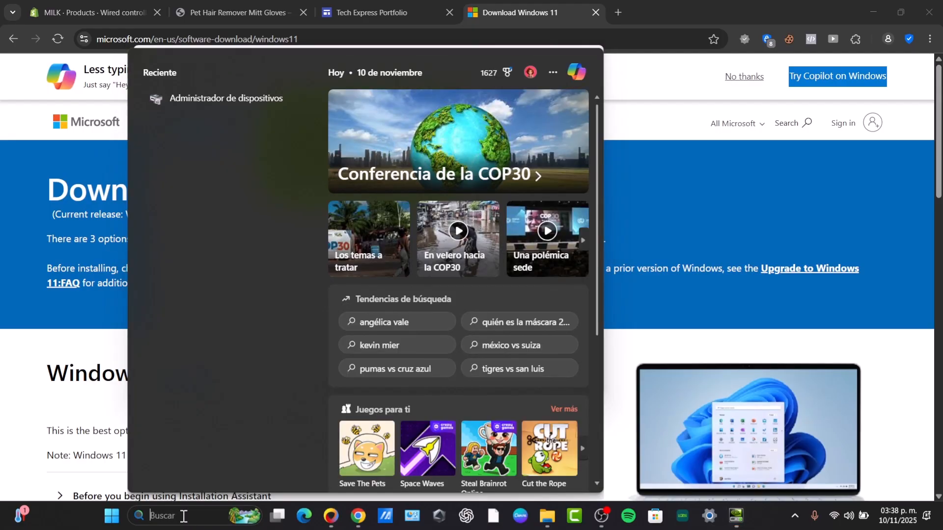
type("nvidia")
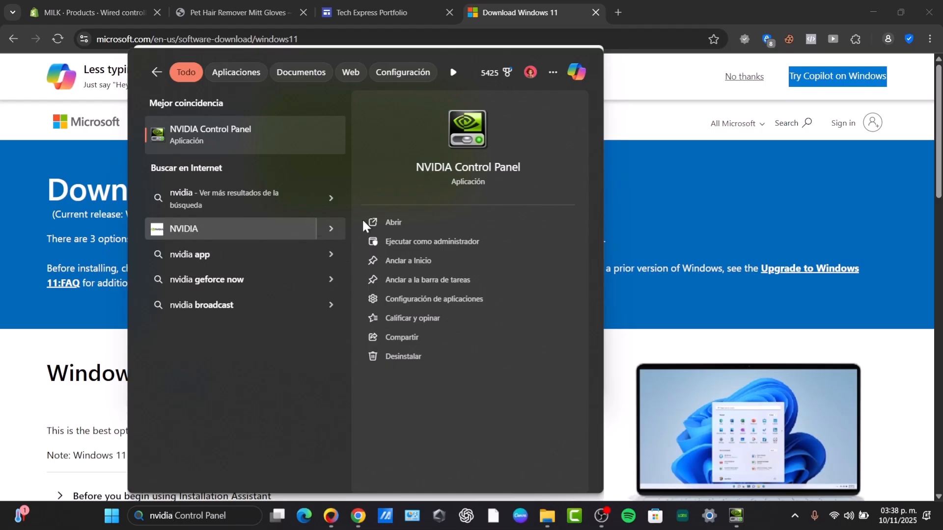
Step: Return to the open NVIDIA Control Panel, widen its task list to show the full entry names, and close the window
left_click(737, 518)
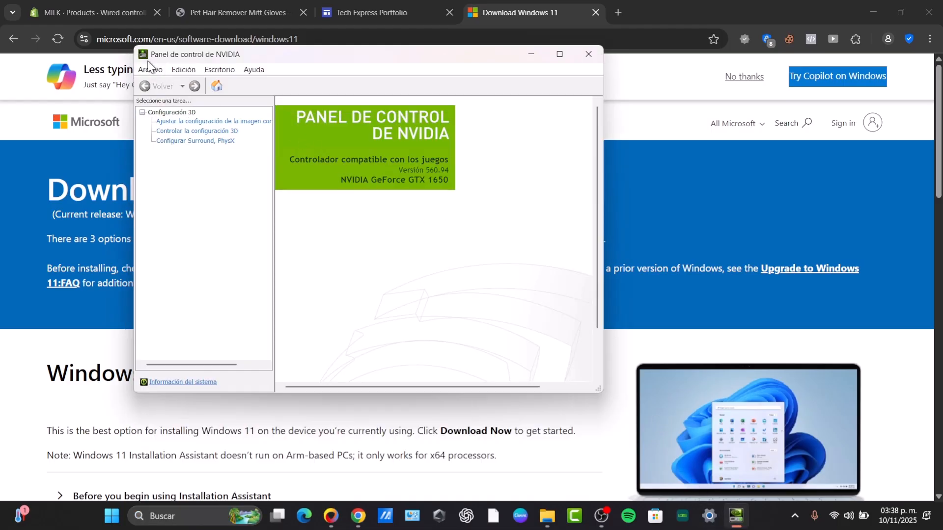
left_click_drag(273, 190, 369, 192)
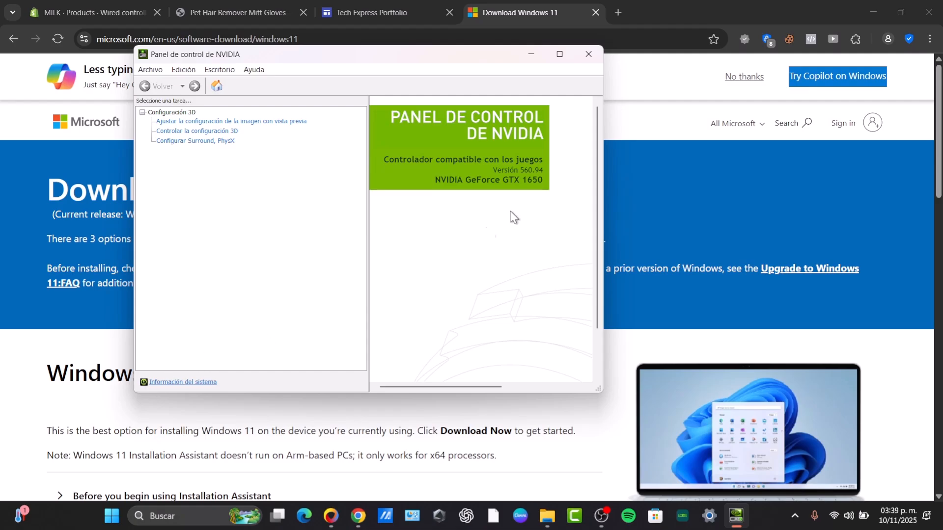
left_click(585, 58)
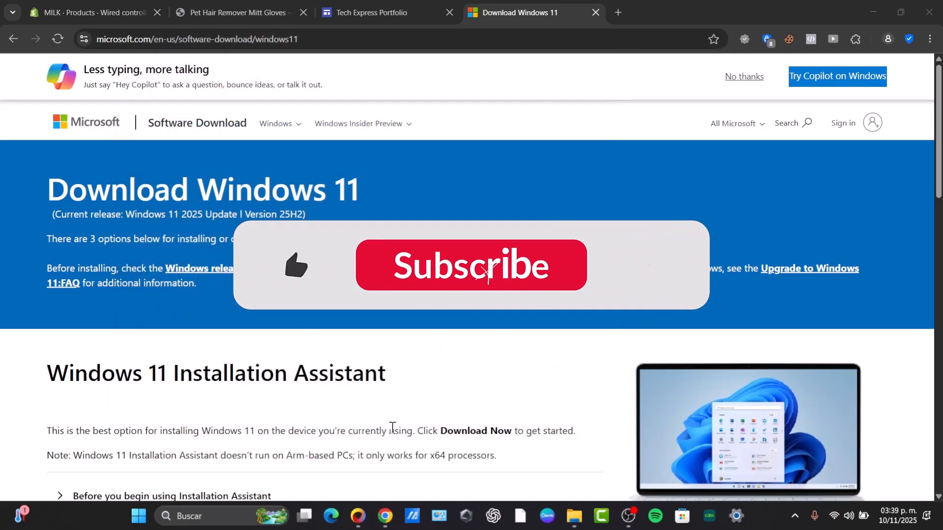